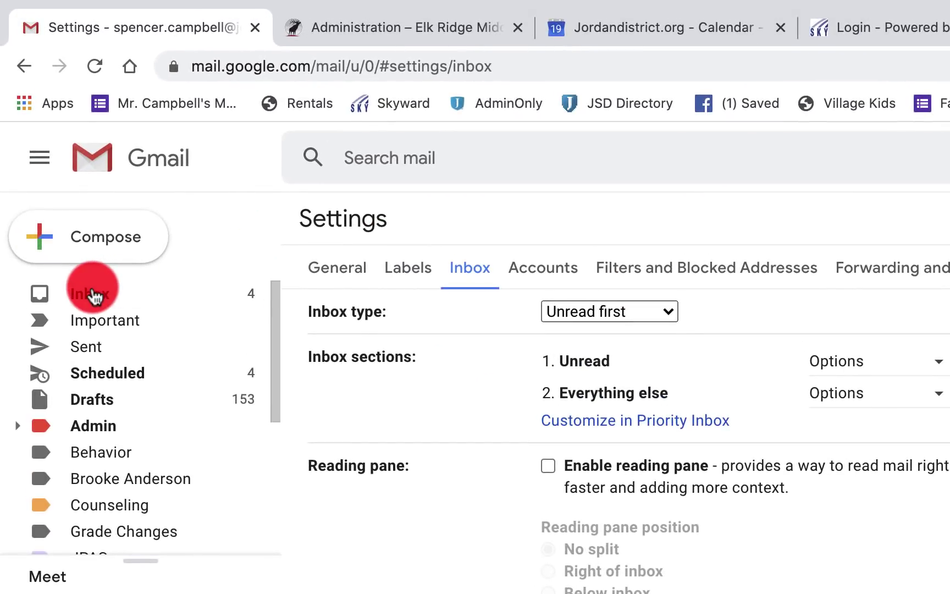
Return to the inbox, then go back into Settings on the Inbox tab to view the Unread first type
{"action": "left_click", "coordinate": [93, 294]}
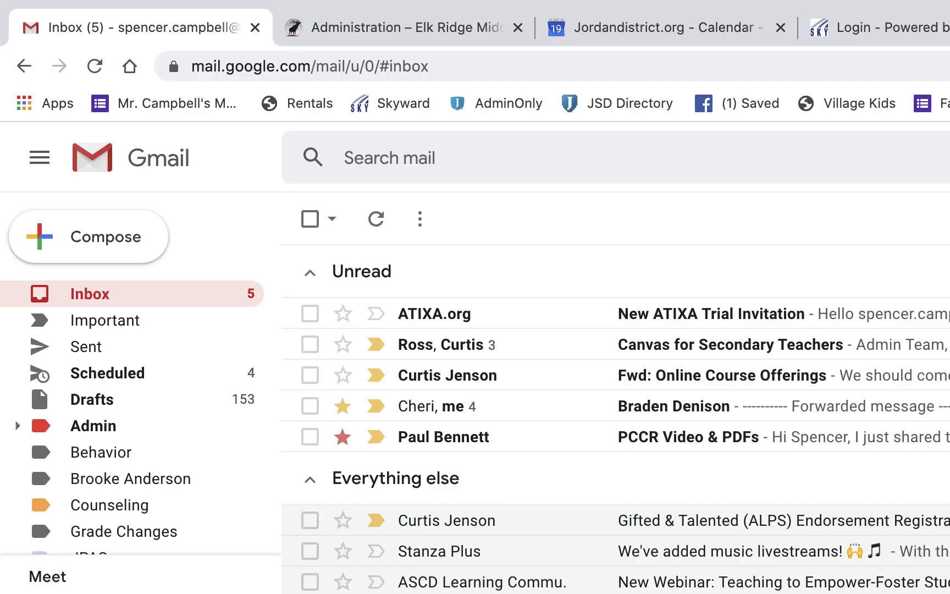
{"action": "left_click", "coordinate": [849, 220]}
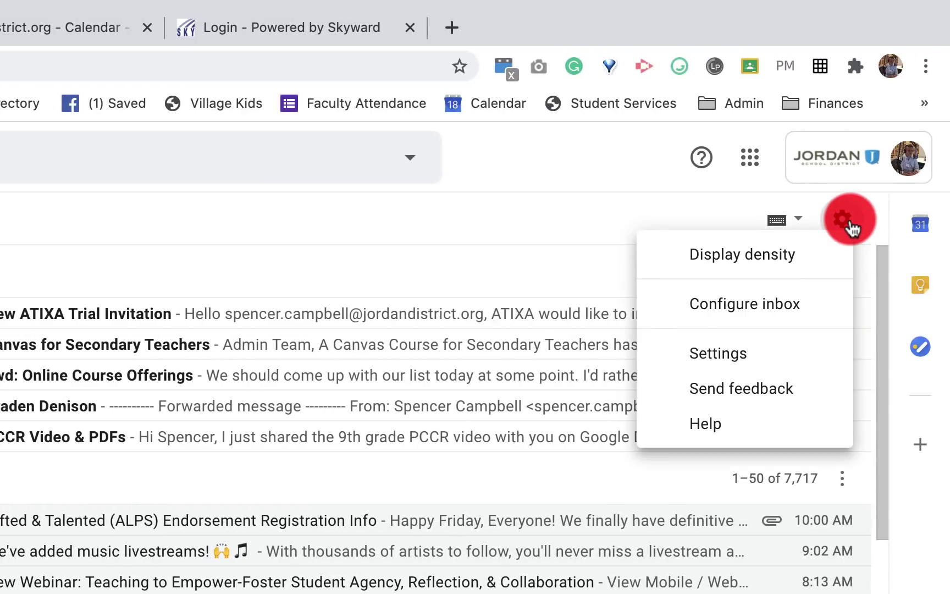
{"action": "left_click", "coordinate": [758, 366]}
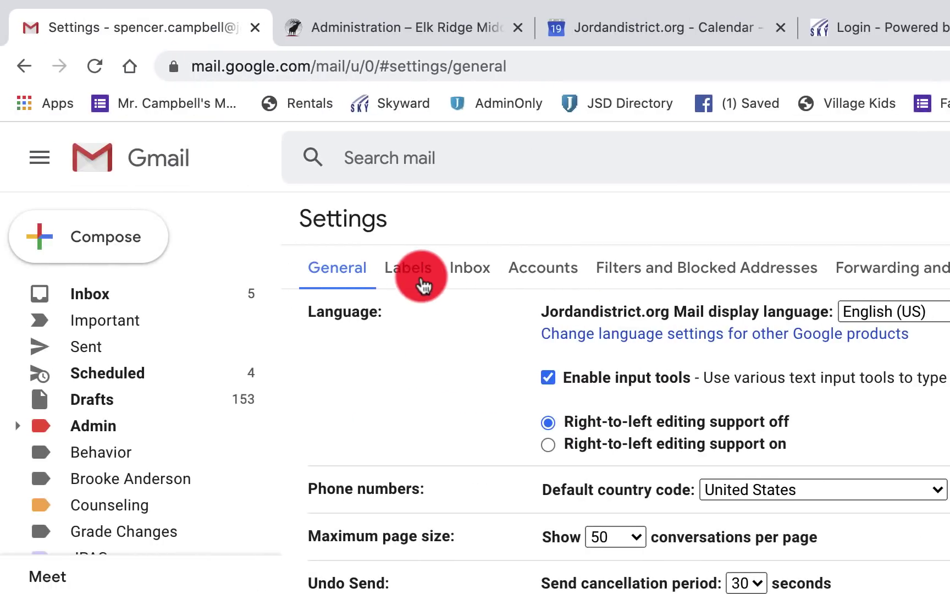
{"action": "left_click", "coordinate": [470, 269]}
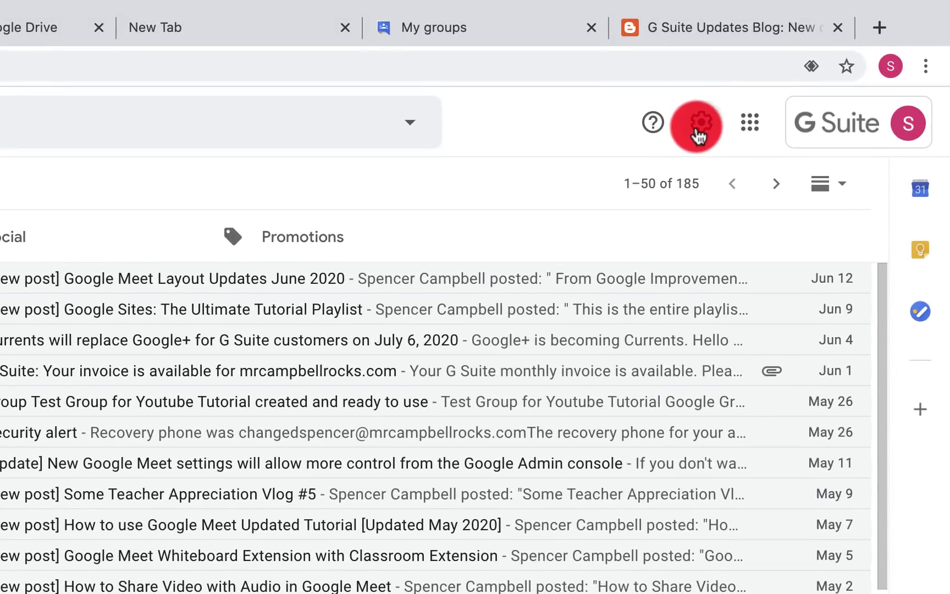
{"action": "left_click", "coordinate": [800, 74]}
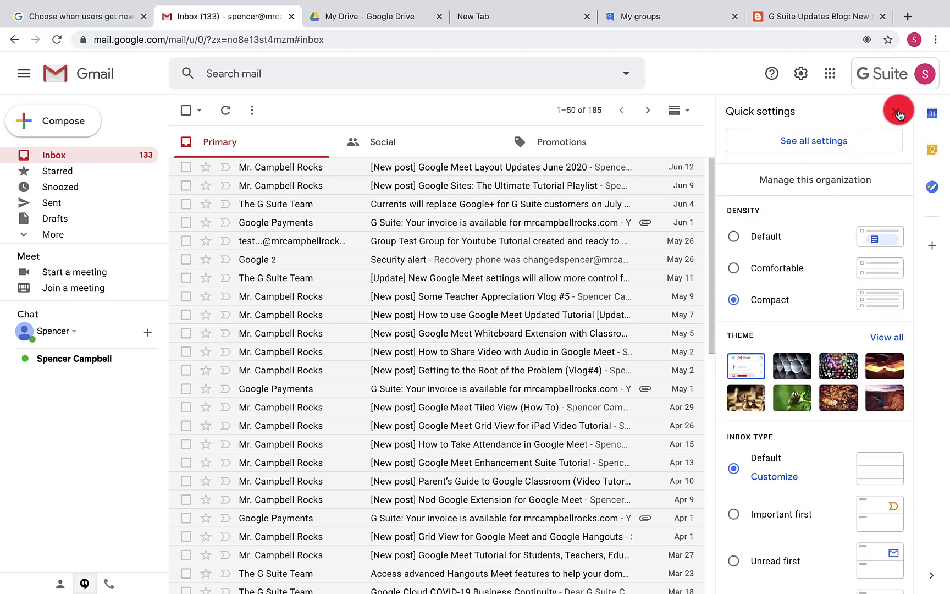
{"action": "left_click", "coordinate": [895, 111]}
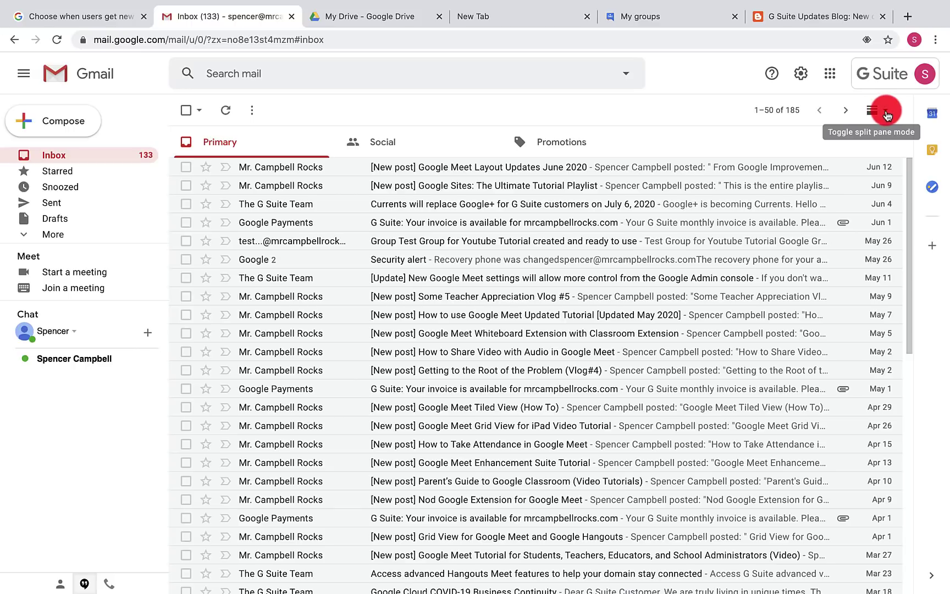
{"action": "left_click", "coordinate": [878, 113]}
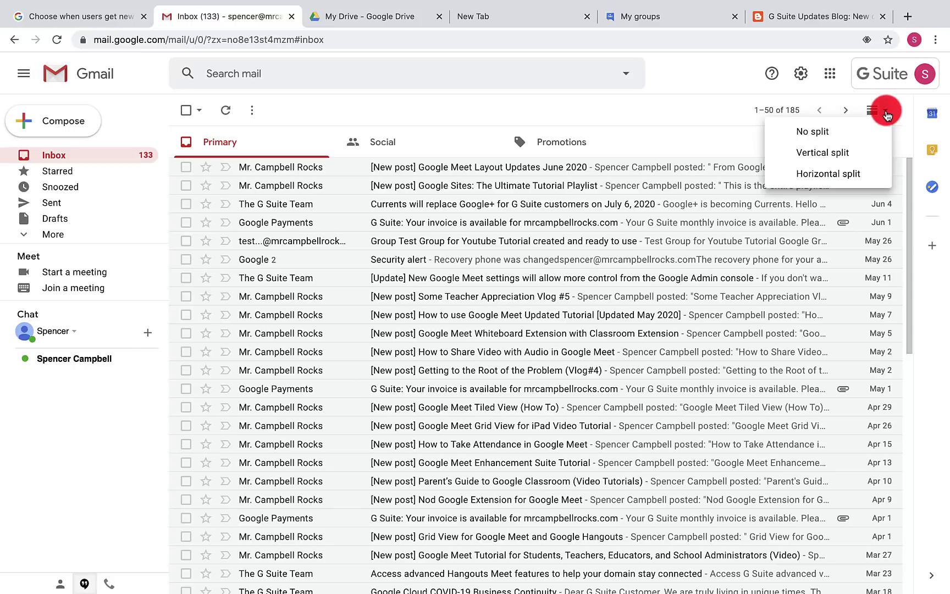
{"action": "left_click", "coordinate": [728, 136]}
{"action": "left_click", "coordinate": [875, 113]}
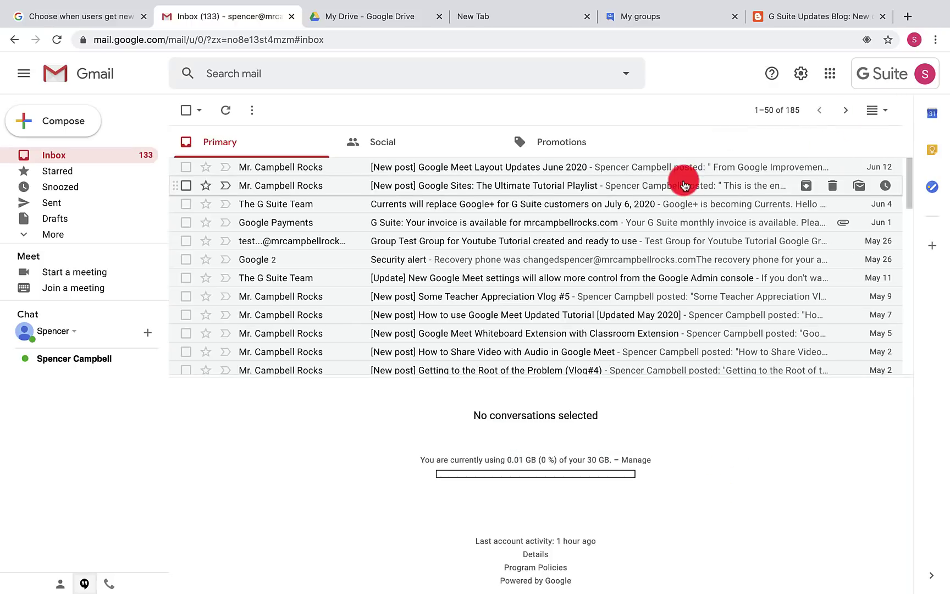
{"action": "left_click", "coordinate": [526, 168]}
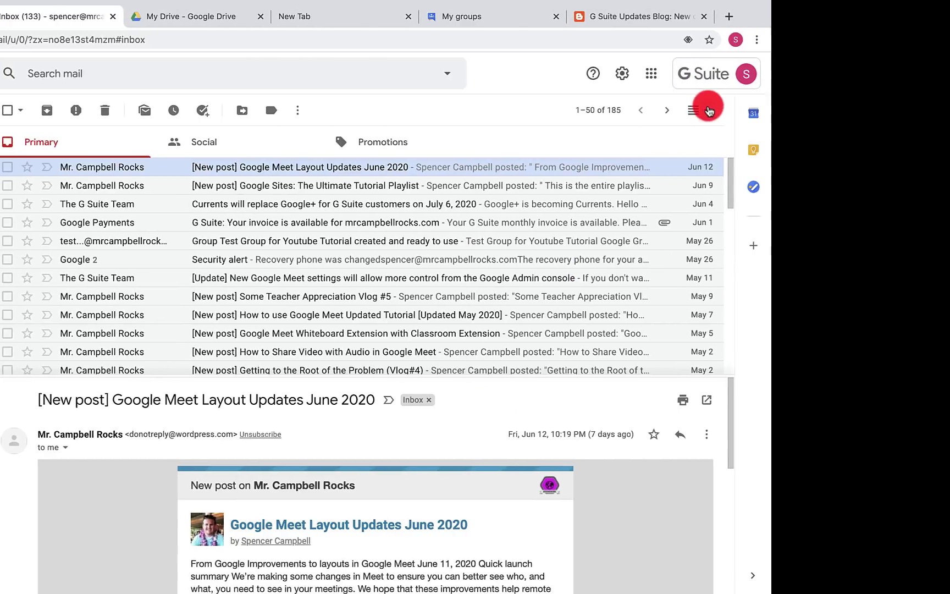
{"action": "left_click", "coordinate": [885, 109]}
{"action": "left_click", "coordinate": [530, 153]}
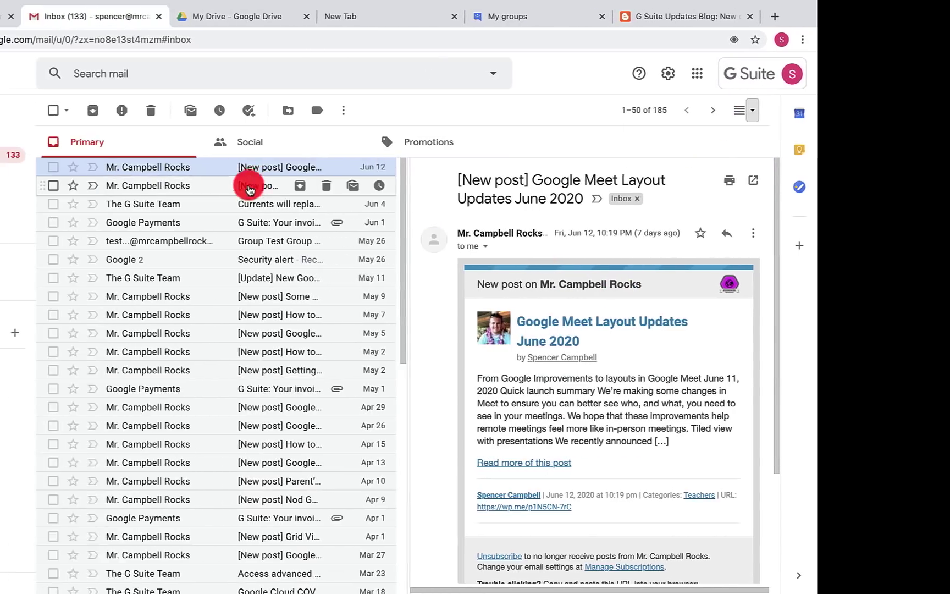
{"action": "left_click", "coordinate": [248, 188]}
{"action": "left_click", "coordinate": [238, 203]}
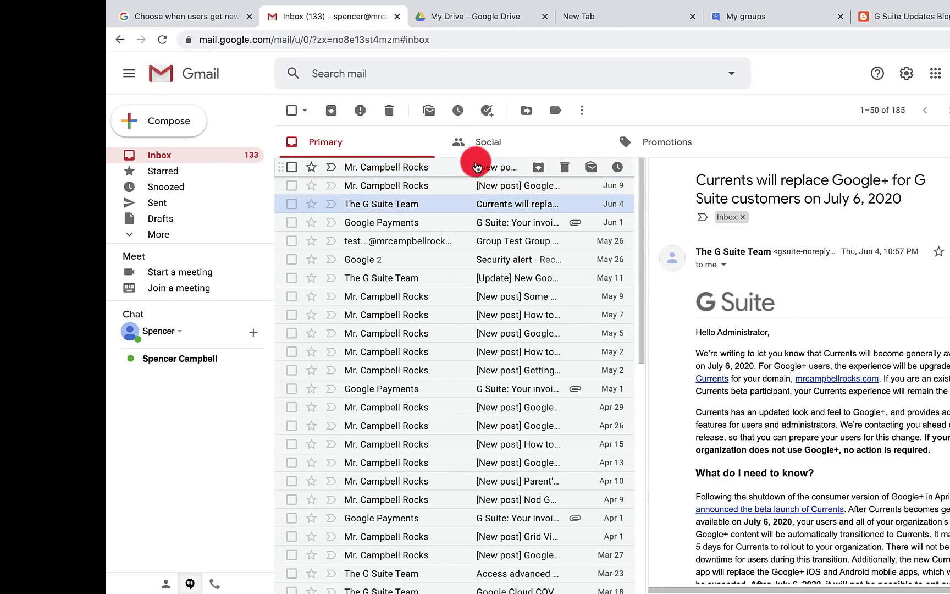
{"action": "left_click", "coordinate": [476, 167]}
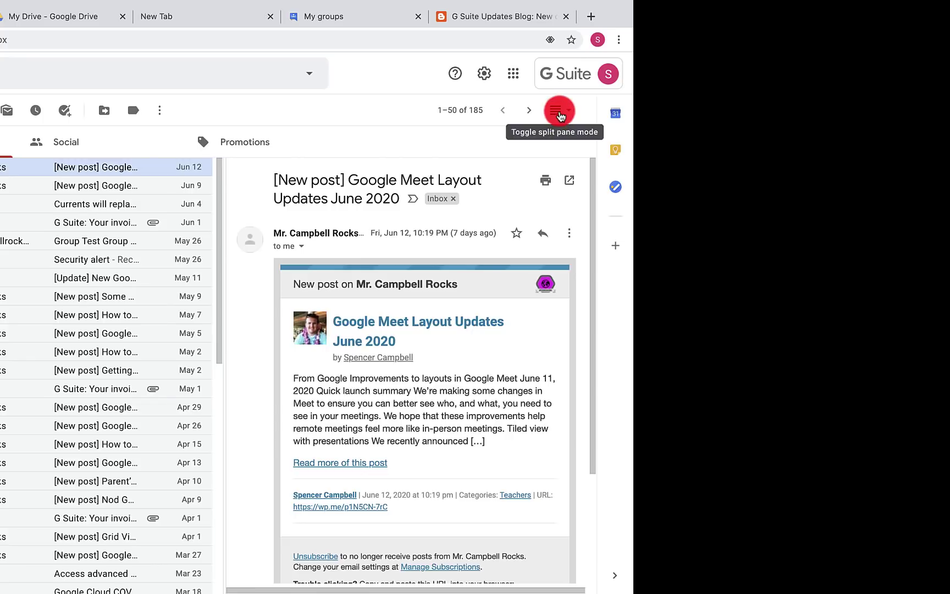
{"action": "left_click", "coordinate": [560, 112]}
{"action": "left_click", "coordinate": [569, 113]}
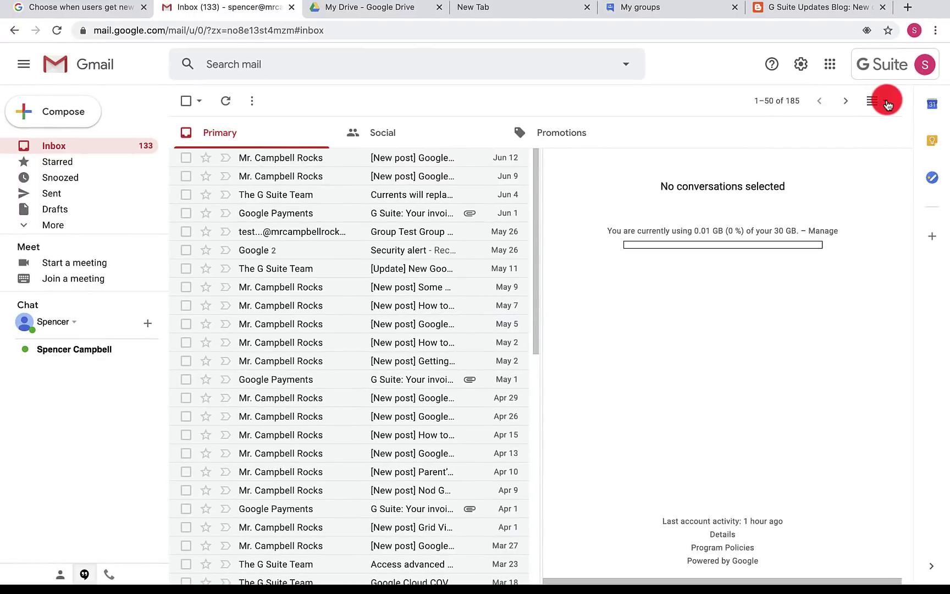
{"action": "left_click", "coordinate": [568, 114]}
{"action": "left_click", "coordinate": [847, 121]}
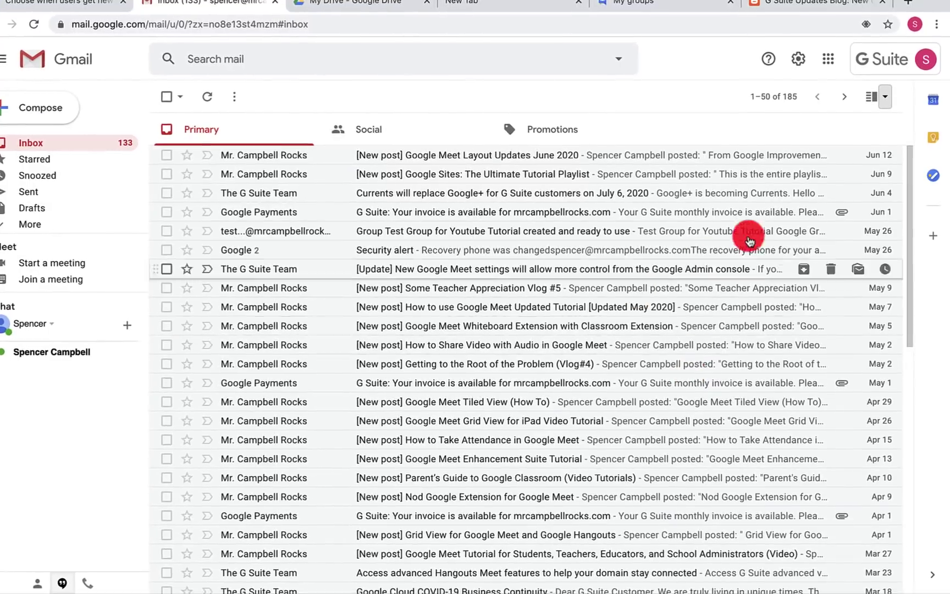
In Quick settings, switch density to Comfortable, then back to Default, and scroll to the Theme options
{"action": "left_click", "coordinate": [795, 53]}
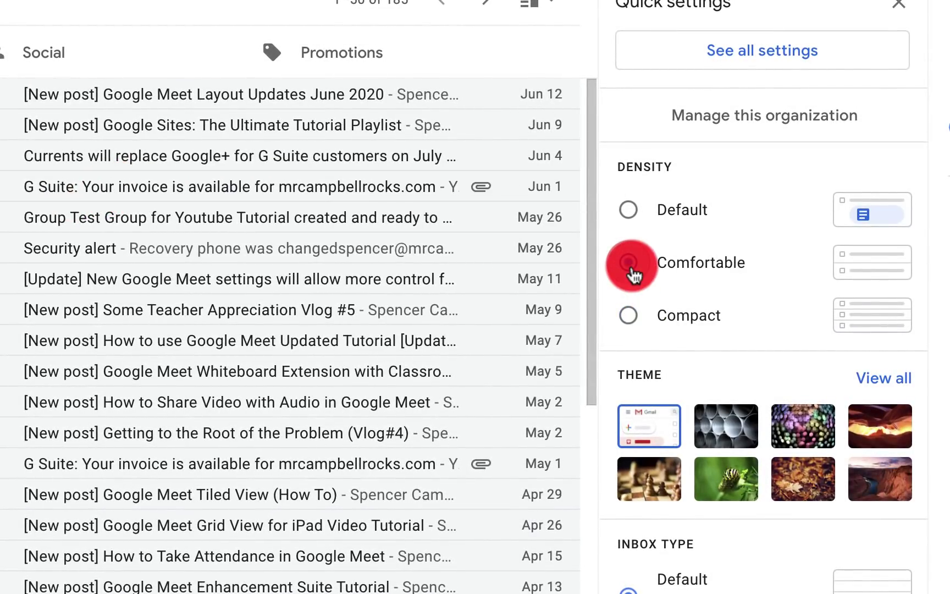
{"action": "left_click", "coordinate": [628, 262]}
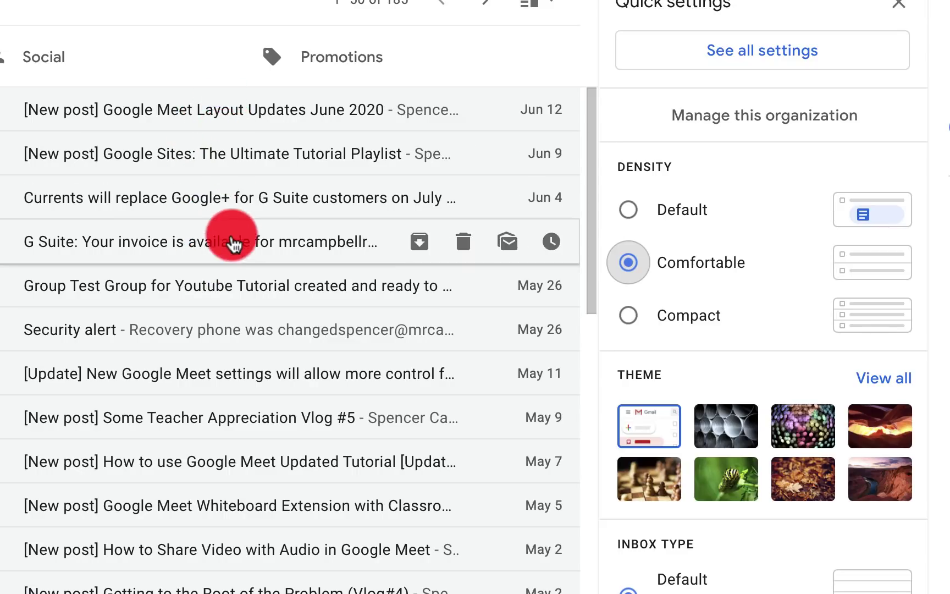
{"action": "left_click", "coordinate": [631, 211]}
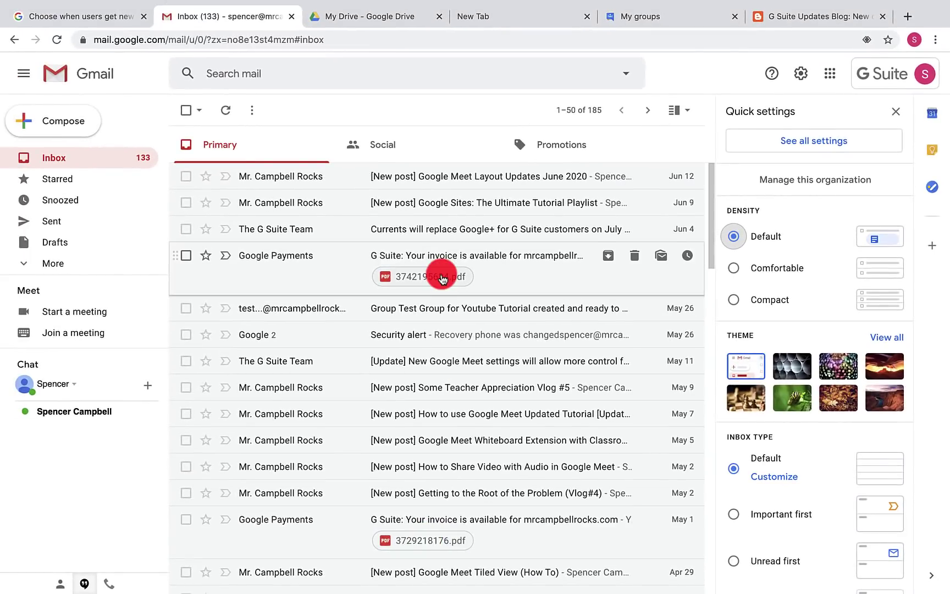
{"action": "scroll", "coordinate": [177, 319], "scroll_direction": "down", "scroll_amount": 3}
{"action": "scroll", "coordinate": [442, 303], "scroll_direction": "down", "scroll_amount": 2}
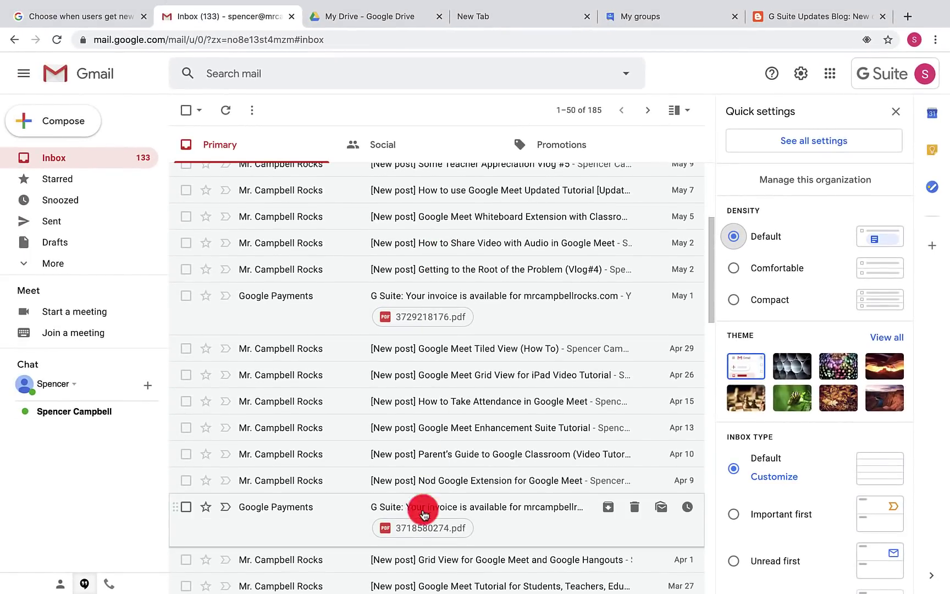
{"action": "scroll", "coordinate": [448, 313], "scroll_direction": "up", "scroll_amount": 4}
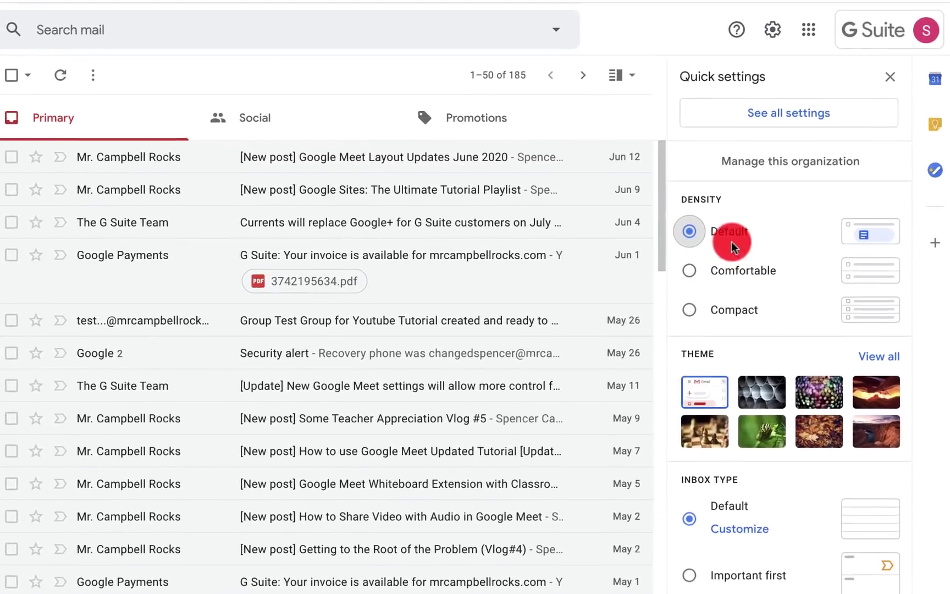
{"action": "scroll", "coordinate": [696, 245], "scroll_direction": "down", "scroll_amount": 3}
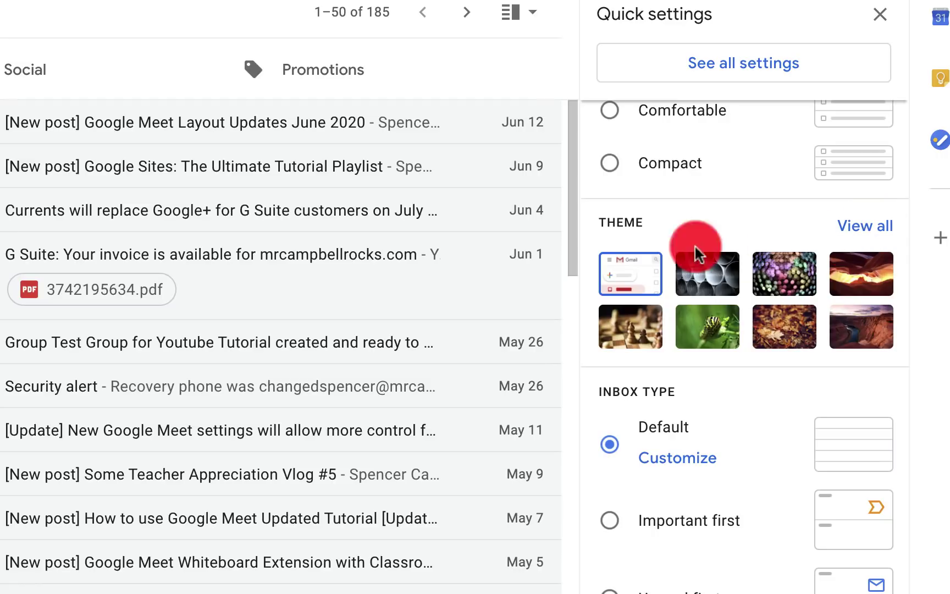
Bring up the full theme gallery and try the Dark and Mustard themes
{"action": "left_click", "coordinate": [859, 223]}
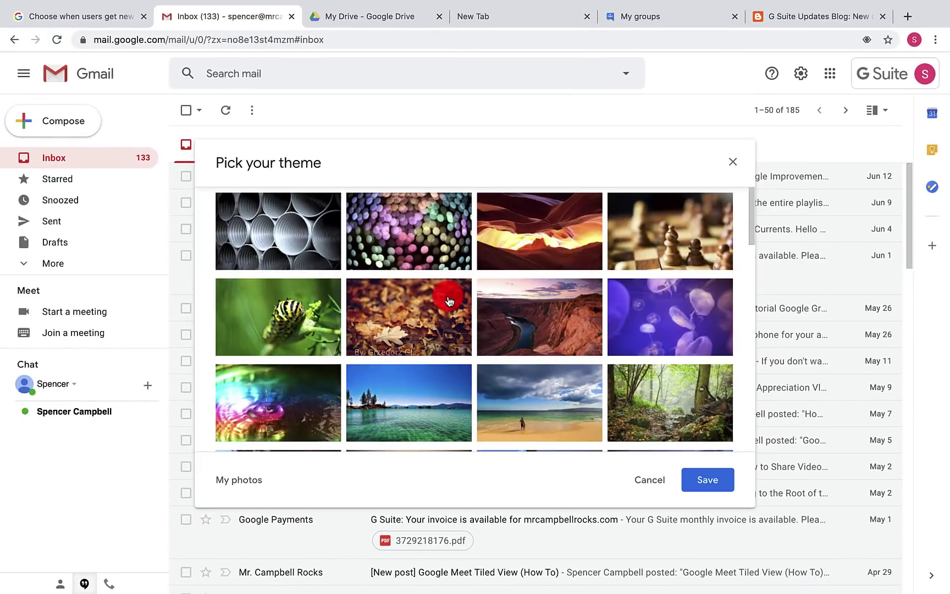
{"action": "scroll", "coordinate": [363, 298], "scroll_direction": "down", "scroll_amount": 3}
{"action": "scroll", "coordinate": [448, 300], "scroll_direction": "down", "scroll_amount": 3}
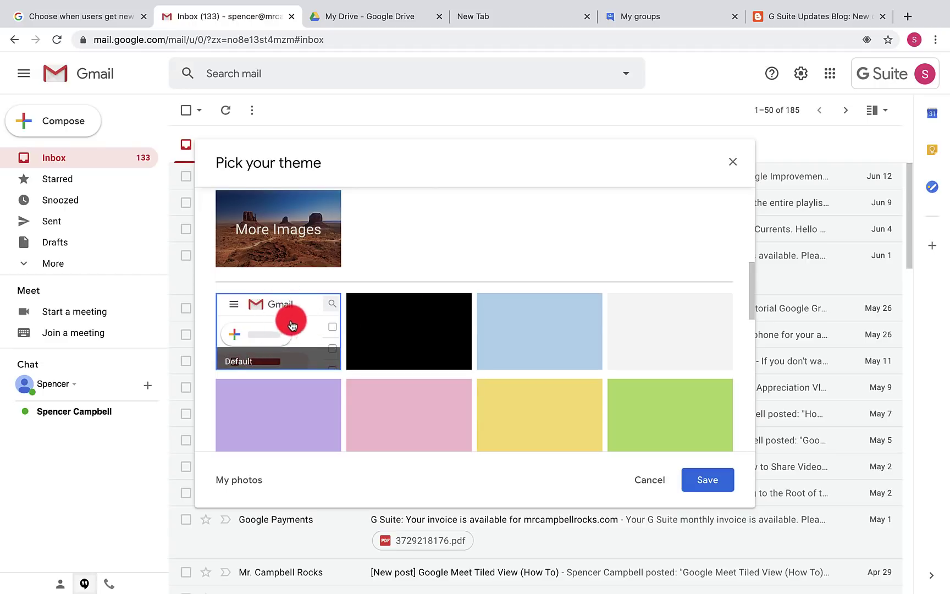
{"action": "left_click", "coordinate": [388, 326]}
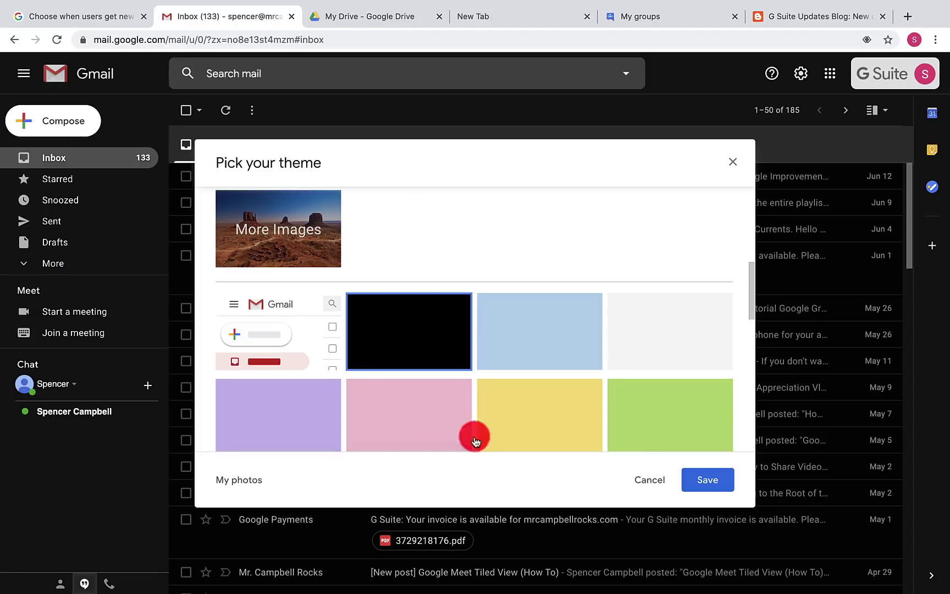
{"action": "left_click", "coordinate": [546, 414]}
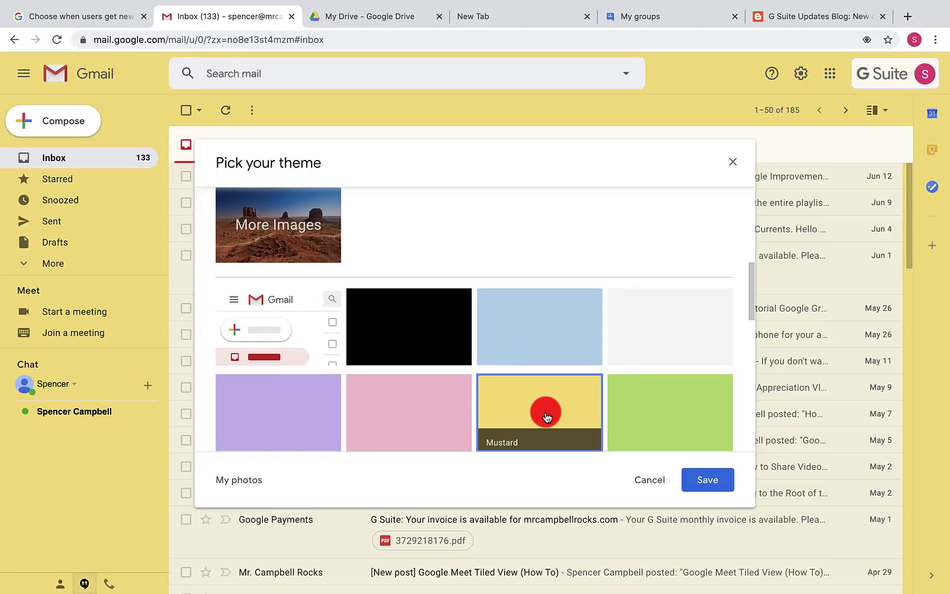
Try the Android pattern theme and My photos backgrounds, then save and close the theme picker
{"action": "scroll", "coordinate": [545, 416], "scroll_direction": "down", "scroll_amount": 10}
{"action": "scroll", "coordinate": [471, 305], "scroll_direction": "down", "scroll_amount": 2}
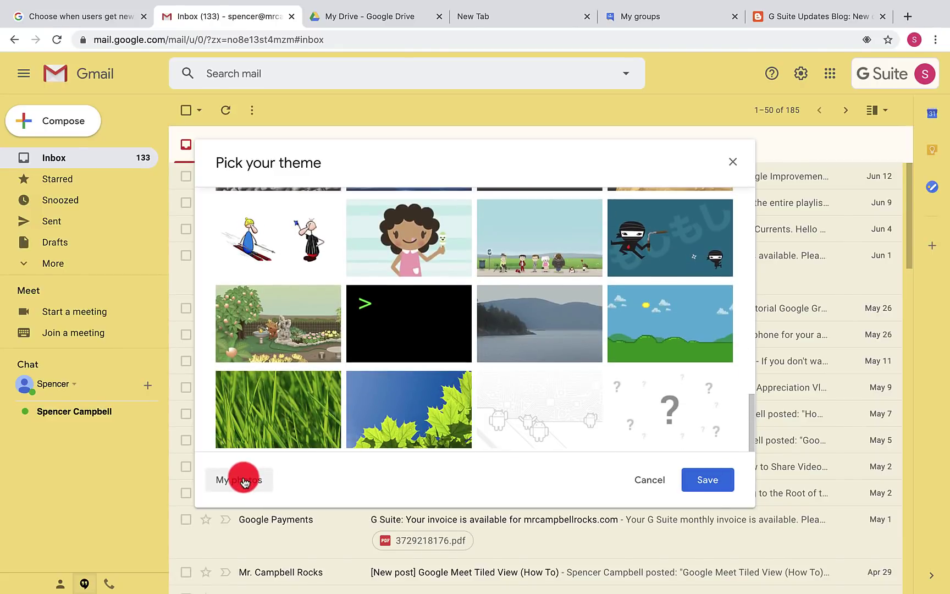
{"action": "left_click", "coordinate": [533, 405]}
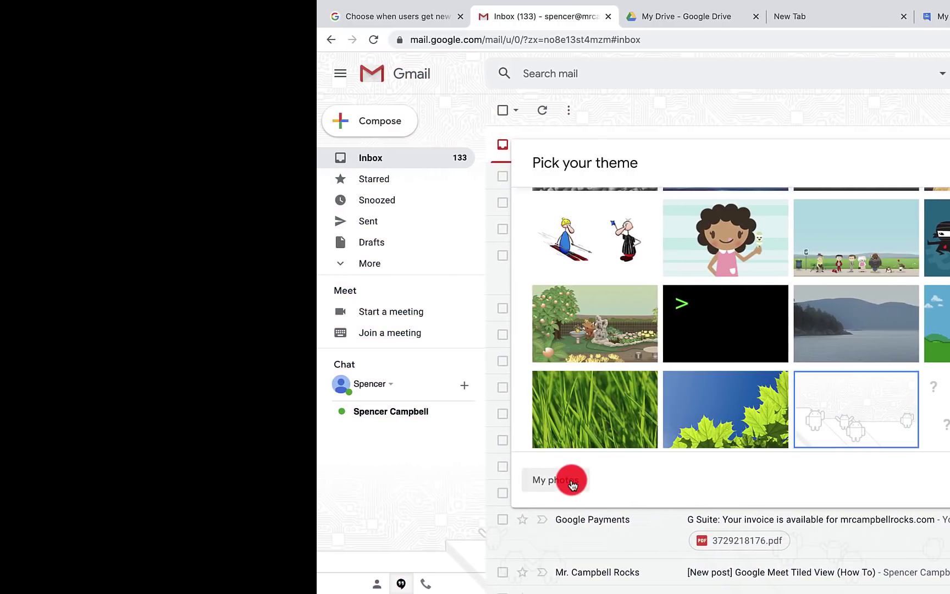
{"action": "left_click", "coordinate": [570, 480]}
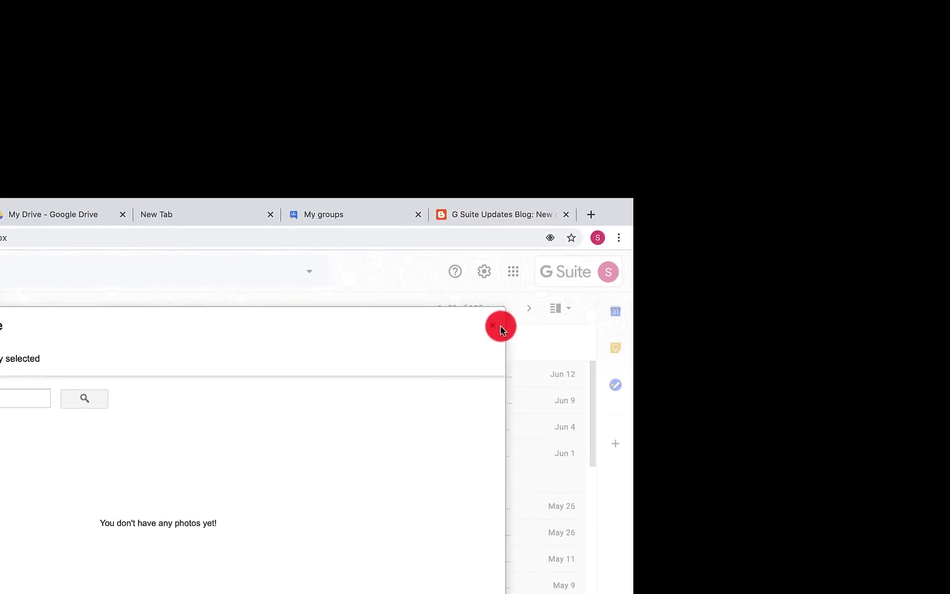
{"action": "left_click", "coordinate": [949, 126]}
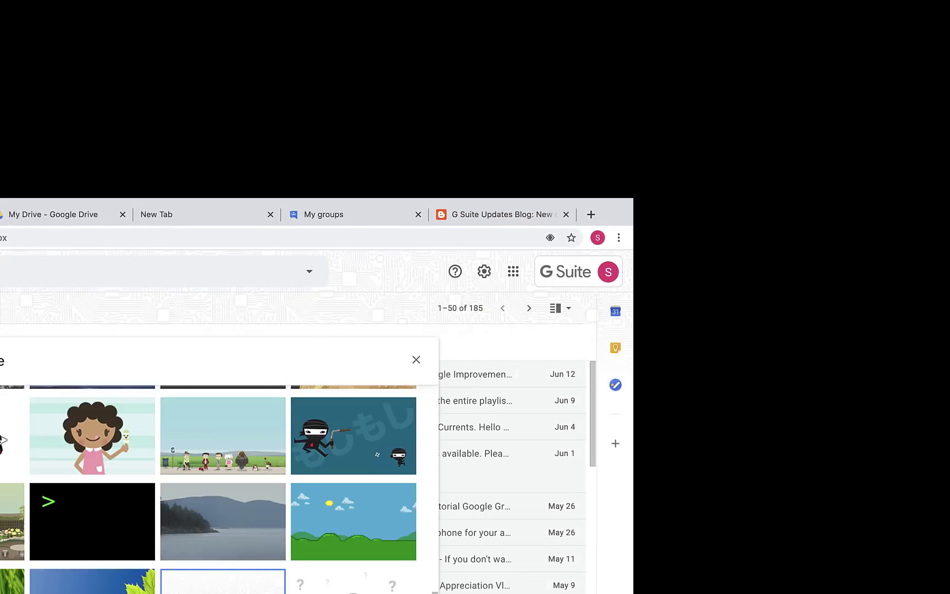
{"action": "scroll", "coordinate": [174, 543], "scroll_direction": "up", "scroll_amount": 5}
{"action": "scroll", "coordinate": [209, 495], "scroll_direction": "down", "scroll_amount": 2}
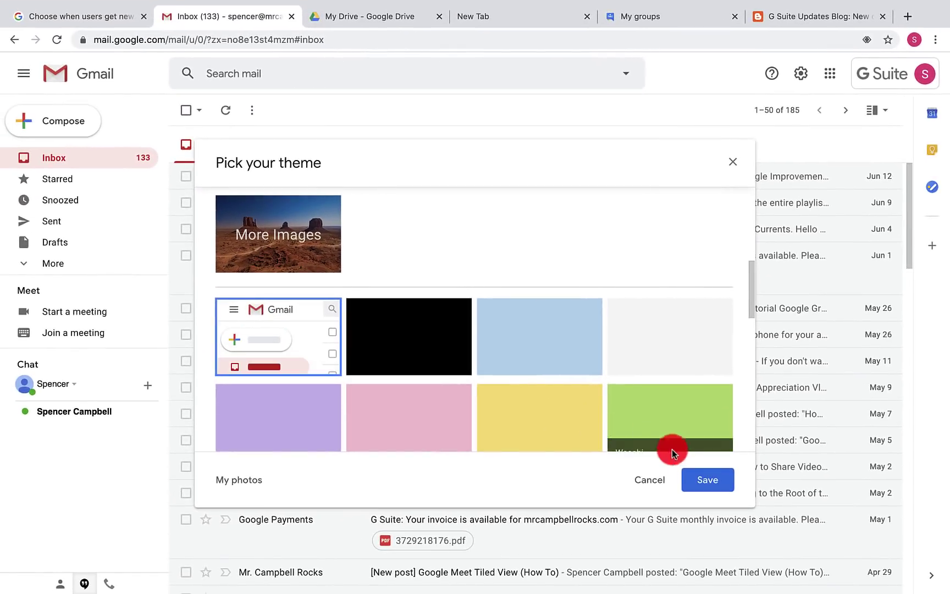
{"action": "left_click", "coordinate": [703, 477]}
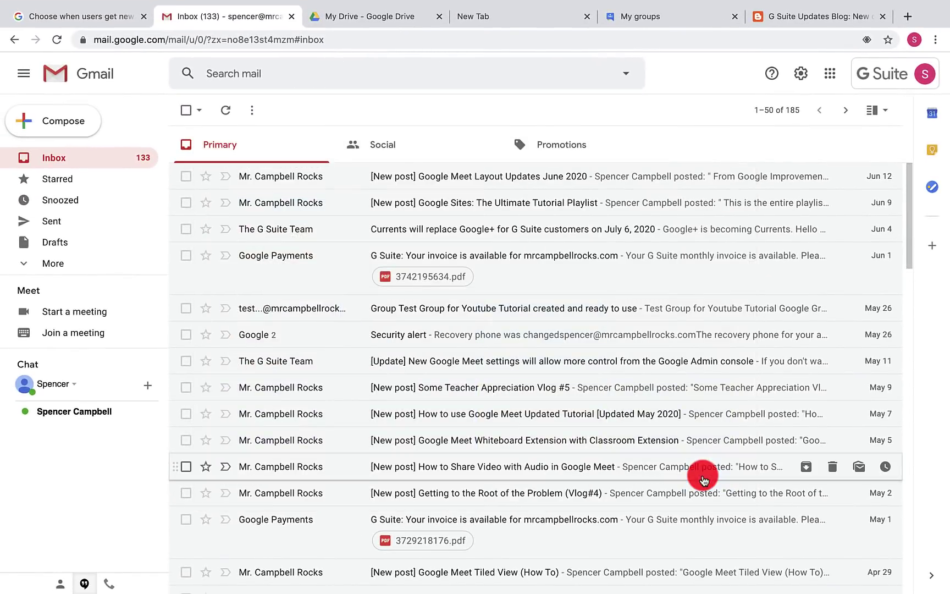
Bring up Quick settings and scroll down to the Inbox type choices
{"action": "left_click", "coordinate": [799, 80]}
{"action": "scroll", "coordinate": [824, 259], "scroll_direction": "down", "scroll_amount": 1}
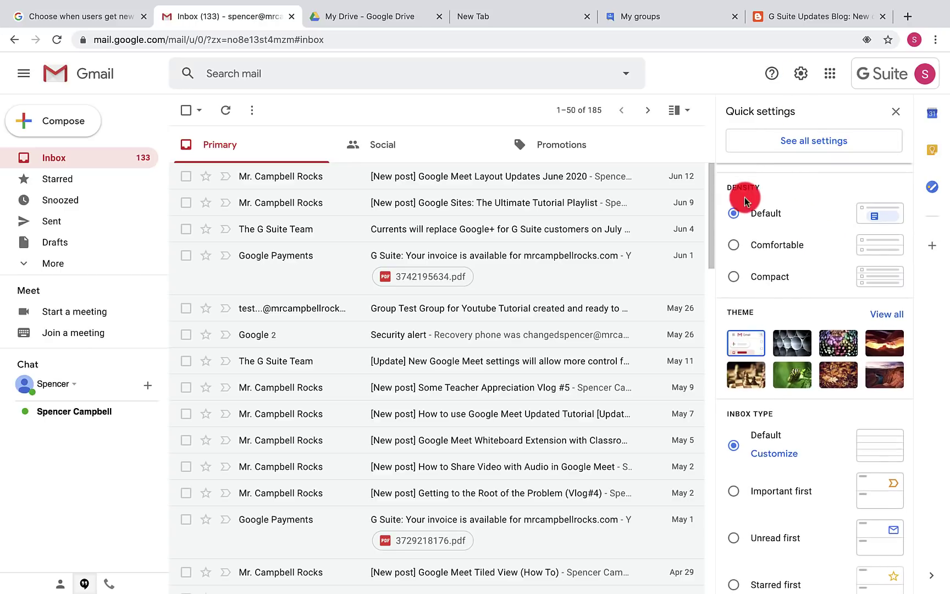
{"action": "scroll", "coordinate": [794, 239], "scroll_direction": "down", "scroll_amount": 1}
{"action": "scroll", "coordinate": [794, 239], "scroll_direction": "down", "scroll_amount": 1}
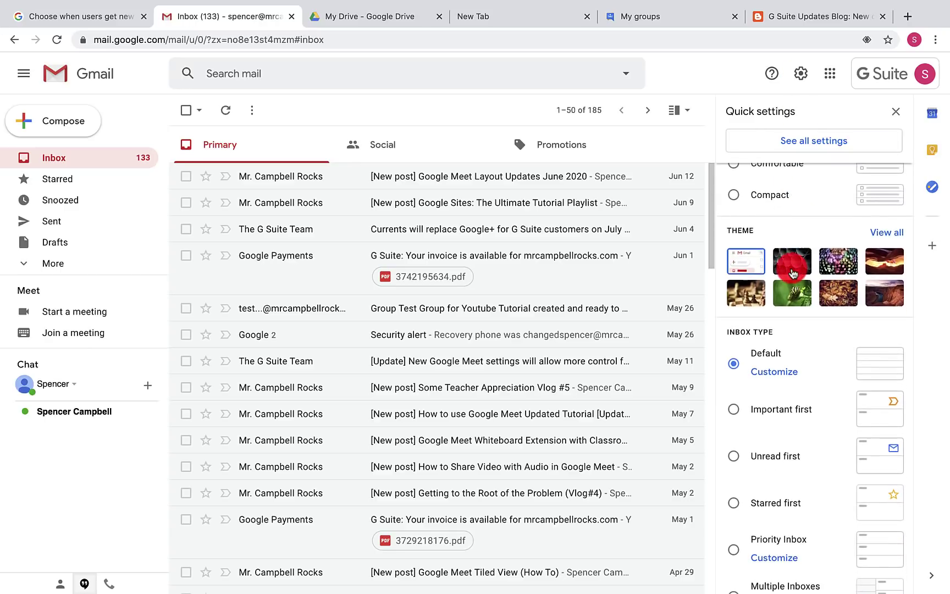
{"action": "scroll", "coordinate": [795, 325], "scroll_direction": "down", "scroll_amount": 2}
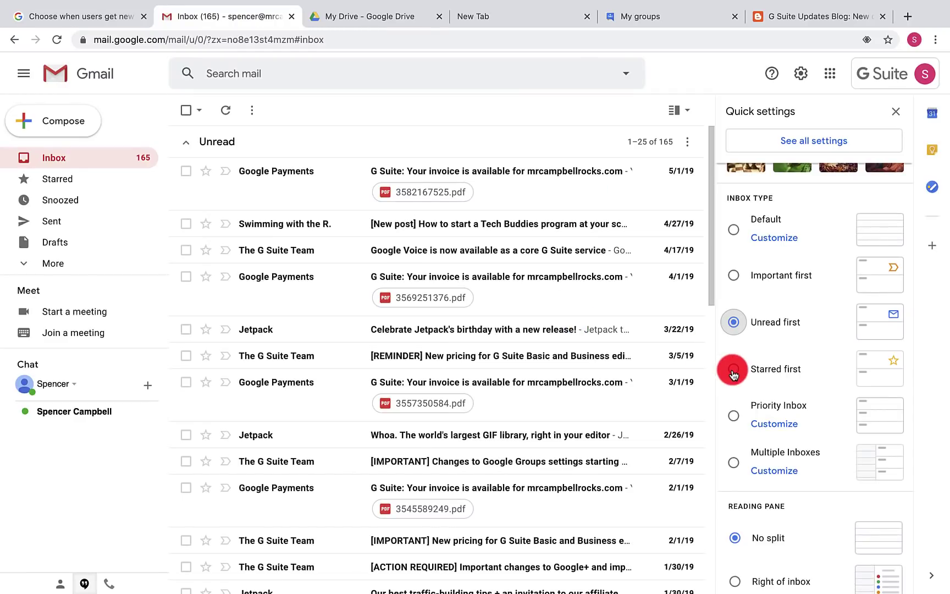
Switch the inbox type to Priority Inbox, then to Multiple Inboxes with is:starred and is:drafts sections
{"action": "left_click", "coordinate": [735, 420]}
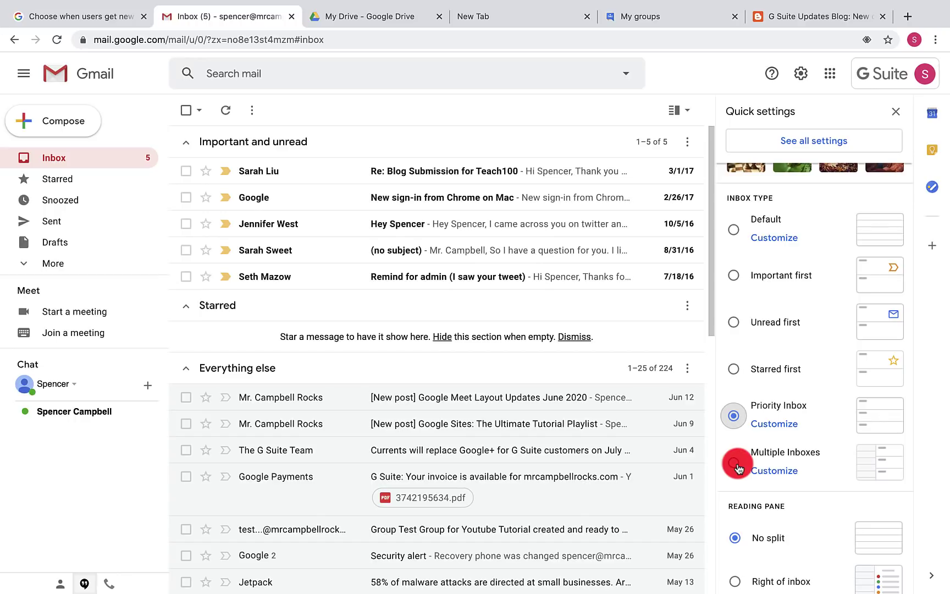
{"action": "left_click", "coordinate": [735, 463]}
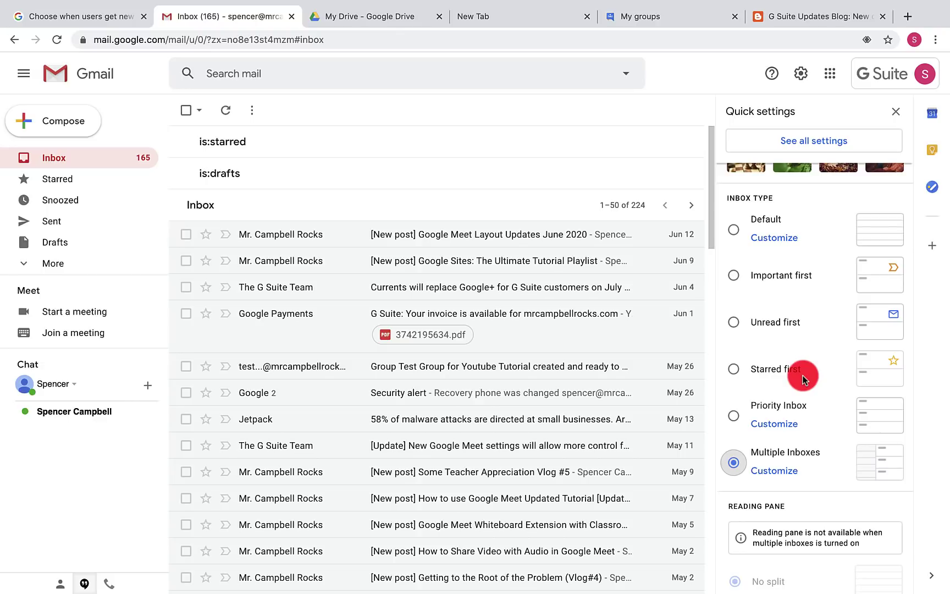
{"action": "scroll", "coordinate": [803, 378], "scroll_direction": "down", "scroll_amount": 1}
{"action": "scroll", "coordinate": [802, 378], "scroll_direction": "down", "scroll_amount": 3}
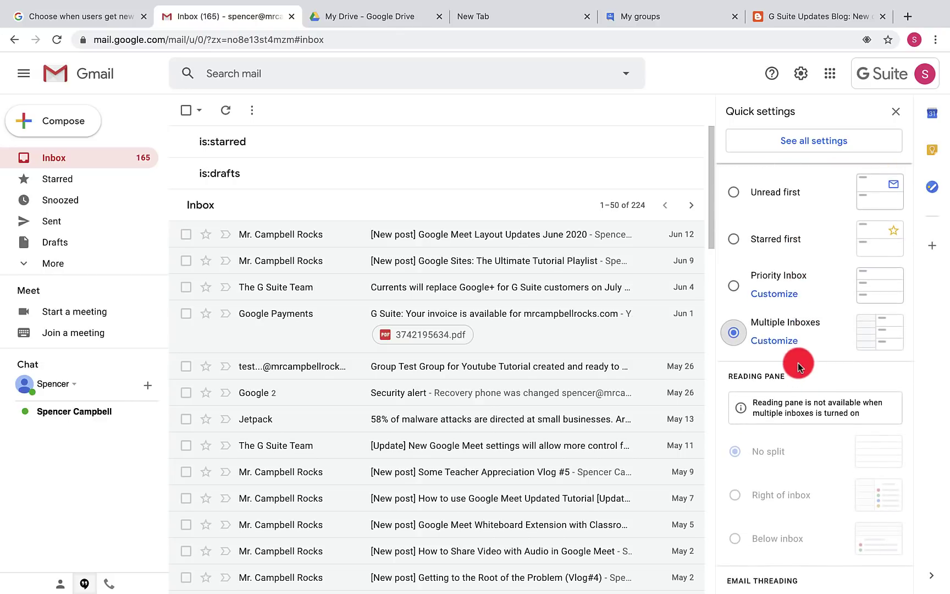
{"action": "scroll", "coordinate": [798, 362], "scroll_direction": "up", "scroll_amount": 4}
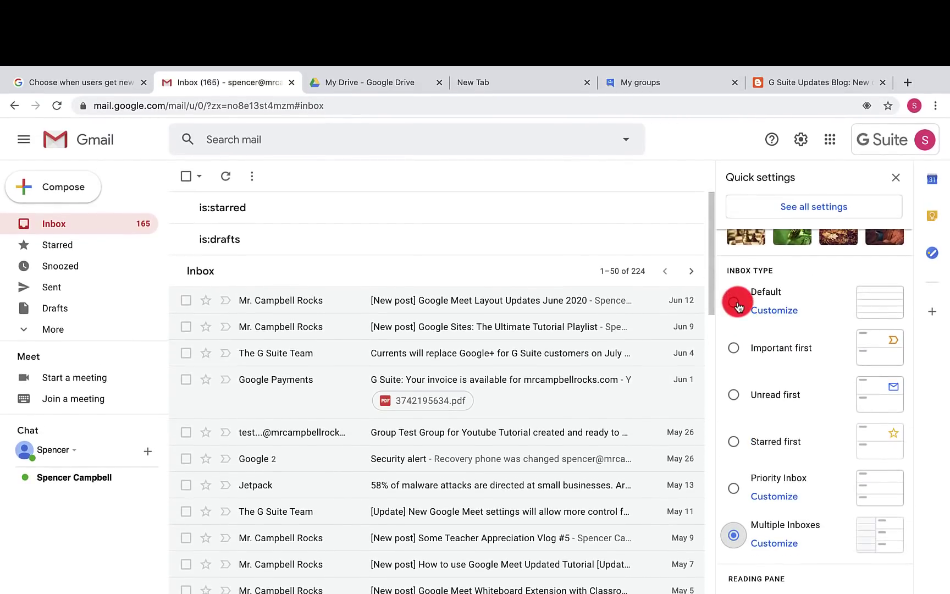
Select Default, try Unread first, then set the inbox type back to Default
{"action": "left_click", "coordinate": [736, 302]}
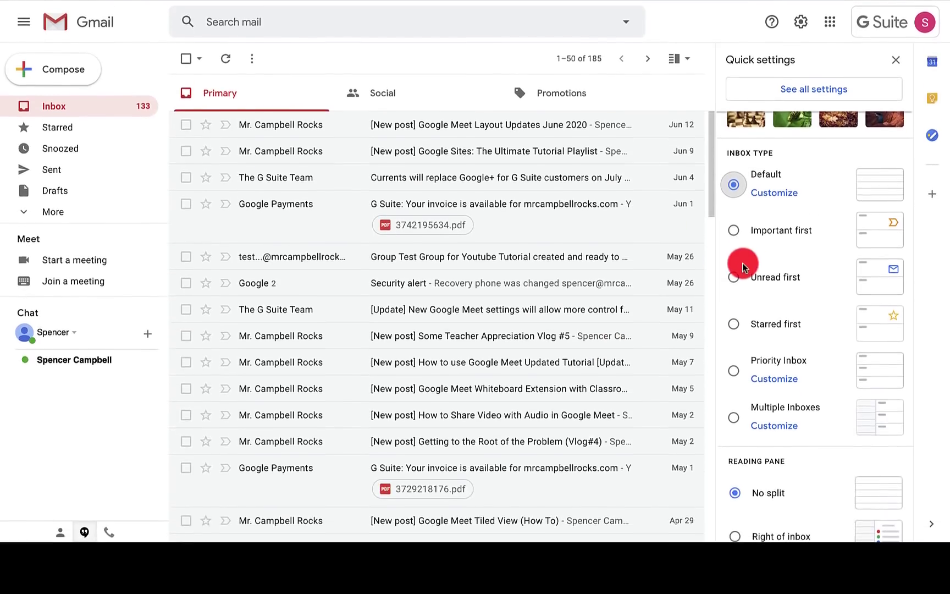
{"action": "left_click", "coordinate": [735, 278]}
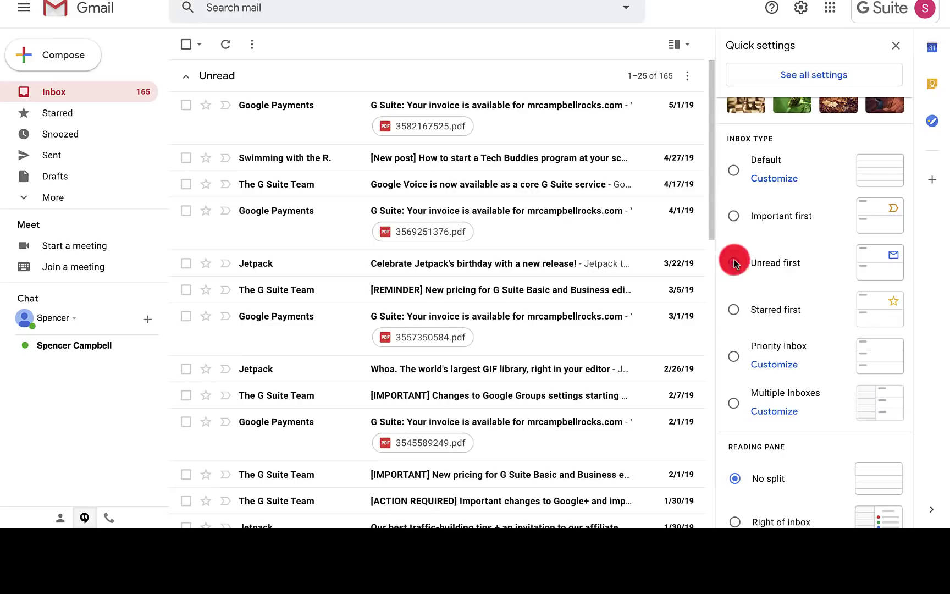
{"action": "scroll", "coordinate": [765, 270], "scroll_direction": "down", "scroll_amount": 1}
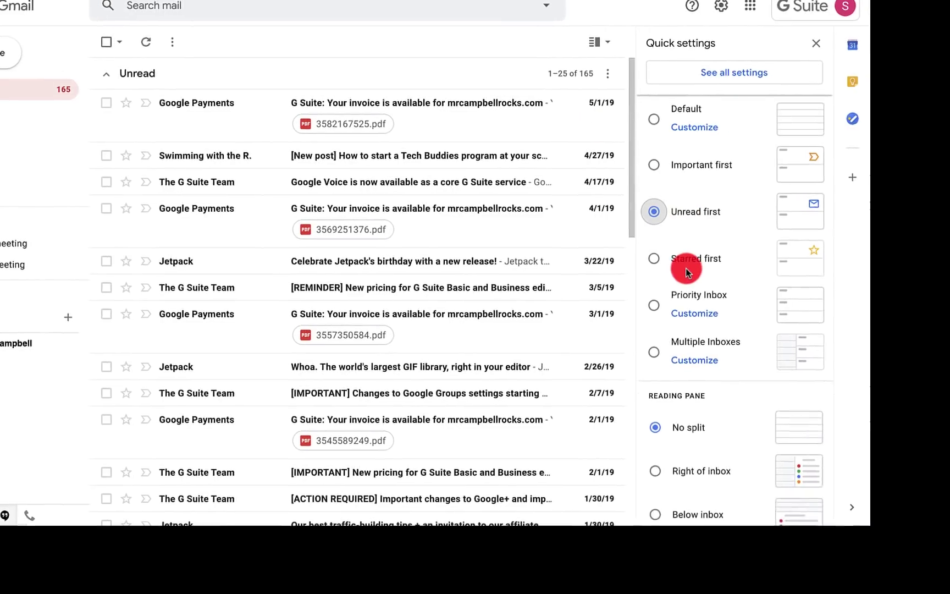
{"action": "scroll", "coordinate": [671, 268], "scroll_direction": "up", "scroll_amount": 2}
{"action": "left_click", "coordinate": [639, 204]}
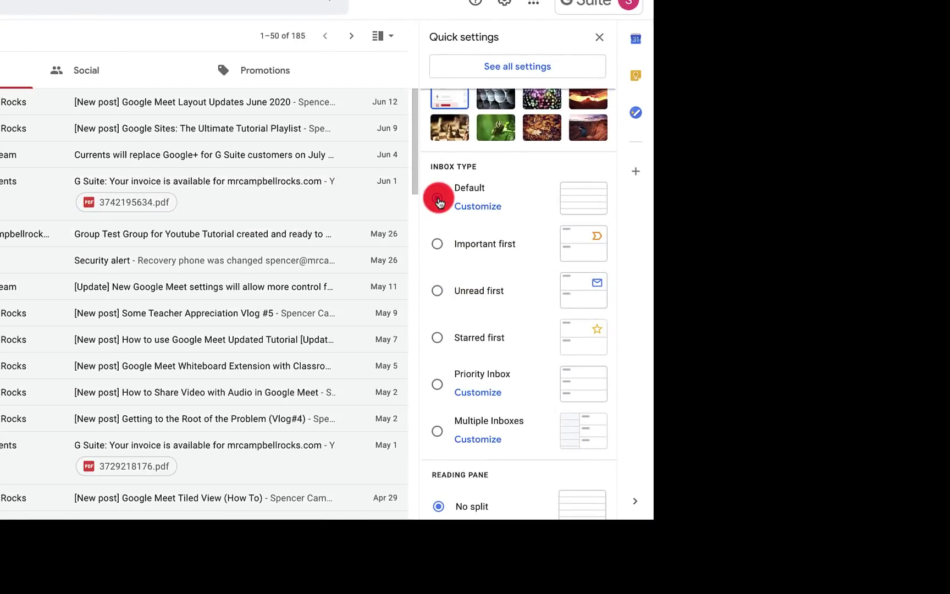
{"action": "scroll", "coordinate": [498, 261], "scroll_direction": "down", "scroll_amount": 3}
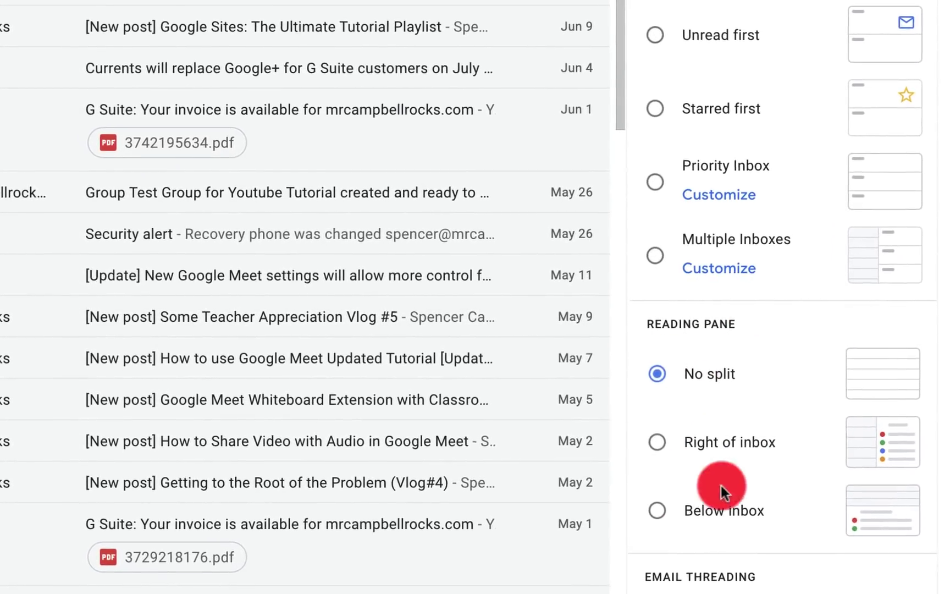
{"action": "left_click", "coordinate": [672, 446]}
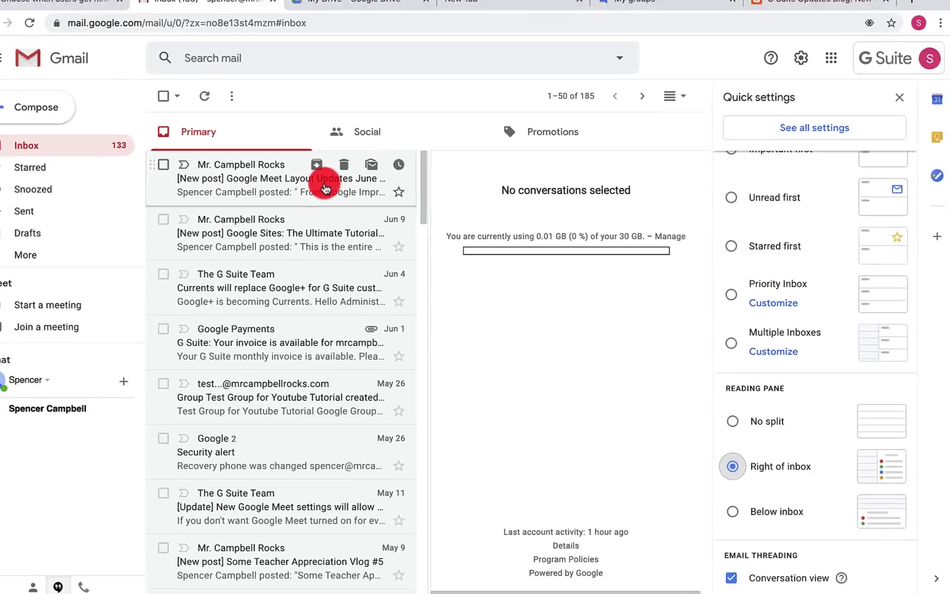
{"action": "left_click", "coordinate": [319, 182]}
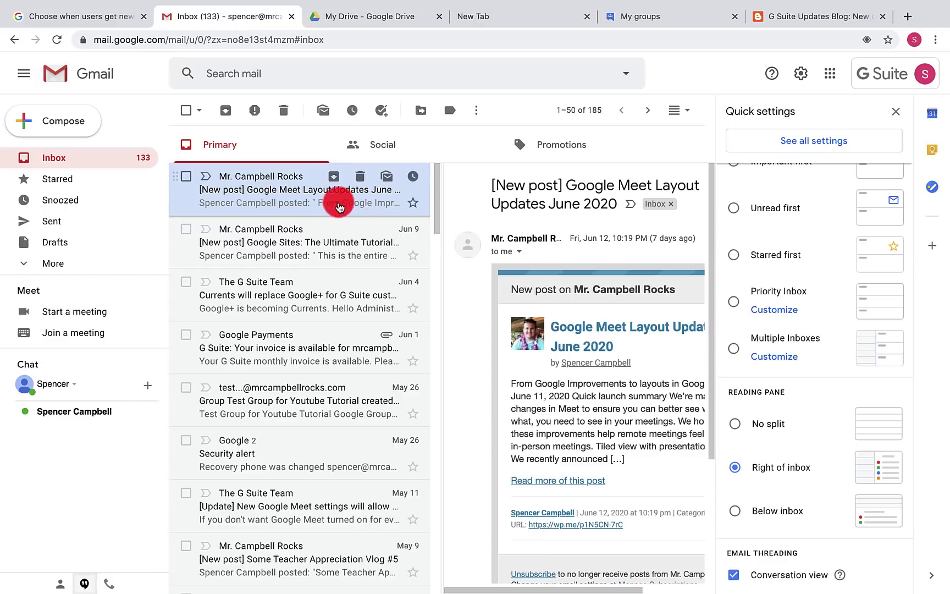
{"action": "left_click", "coordinate": [735, 510]}
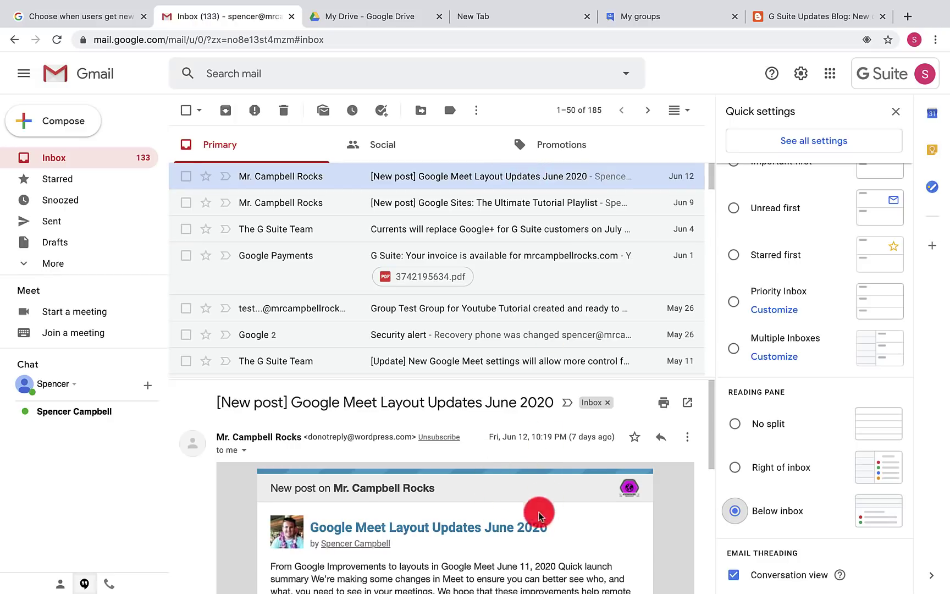
{"action": "left_click", "coordinate": [737, 423]}
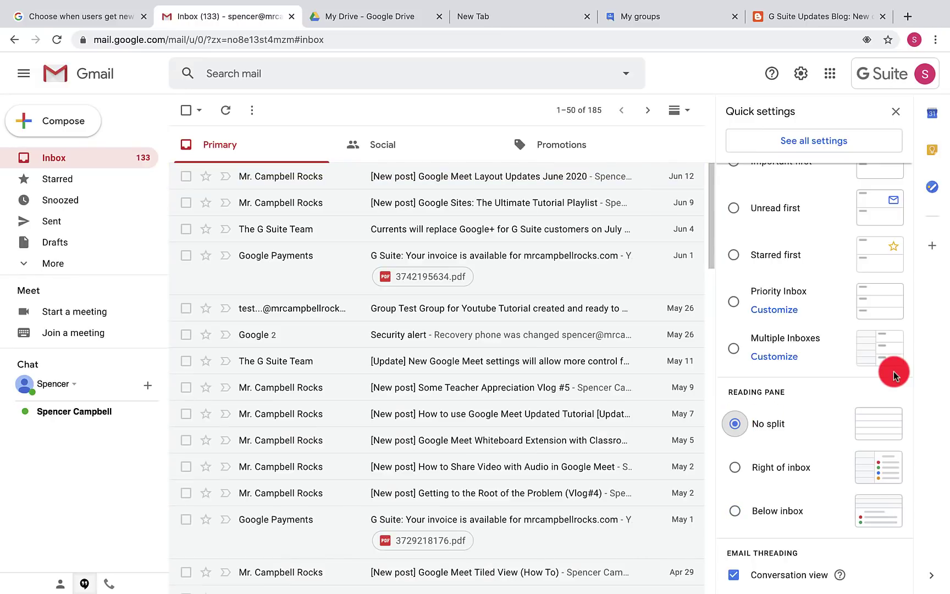
{"action": "left_click", "coordinate": [735, 574]}
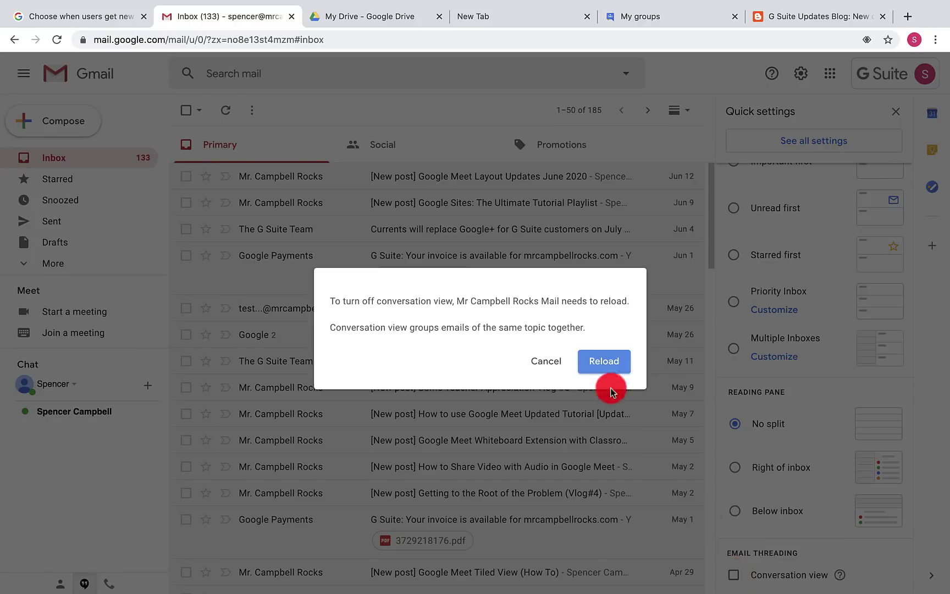
{"action": "left_click", "coordinate": [544, 360]}
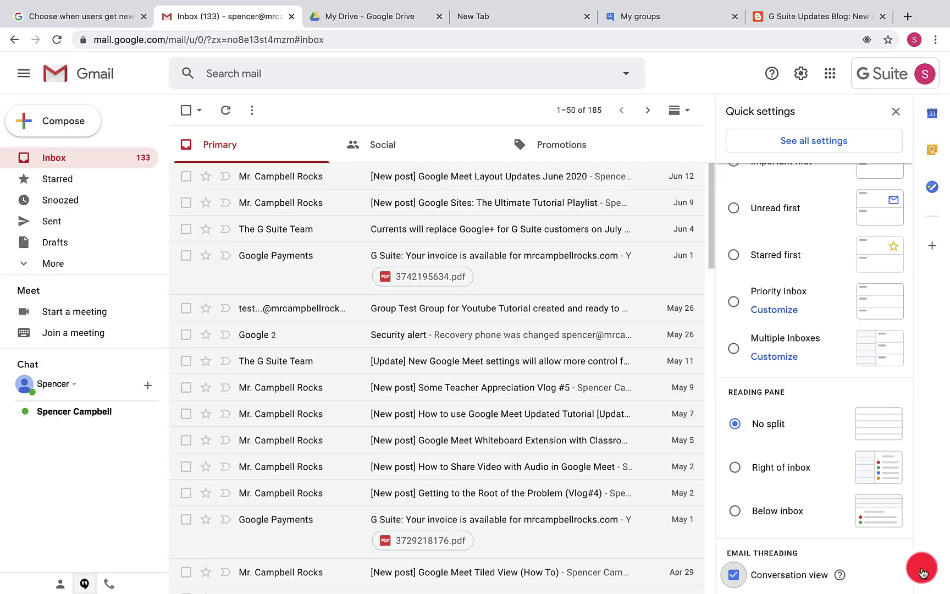
Scroll Quick settings back to the top and choose See all settings, landing on the General tab
{"action": "scroll", "coordinate": [866, 545], "scroll_direction": "up", "scroll_amount": 3}
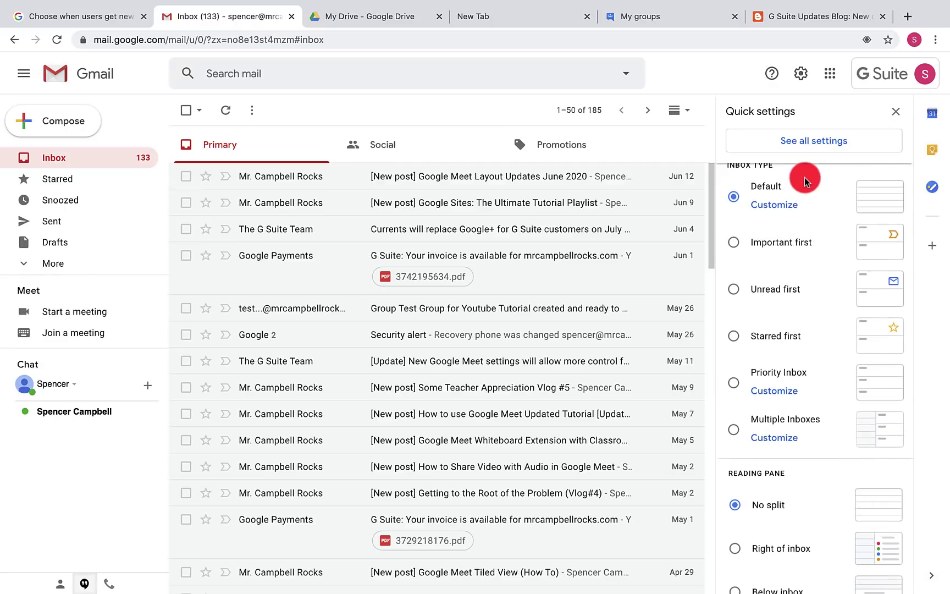
{"action": "scroll", "coordinate": [790, 299], "scroll_direction": "up", "scroll_amount": 4}
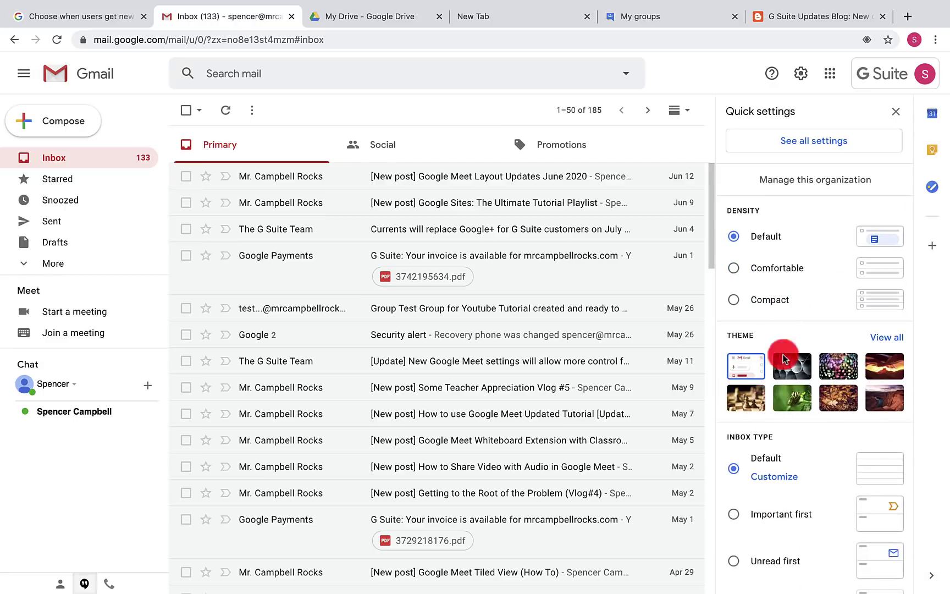
{"action": "scroll", "coordinate": [791, 308], "scroll_direction": "down", "scroll_amount": 3}
{"action": "scroll", "coordinate": [791, 306], "scroll_direction": "down", "scroll_amount": 4}
{"action": "scroll", "coordinate": [790, 460], "scroll_direction": "up", "scroll_amount": 7}
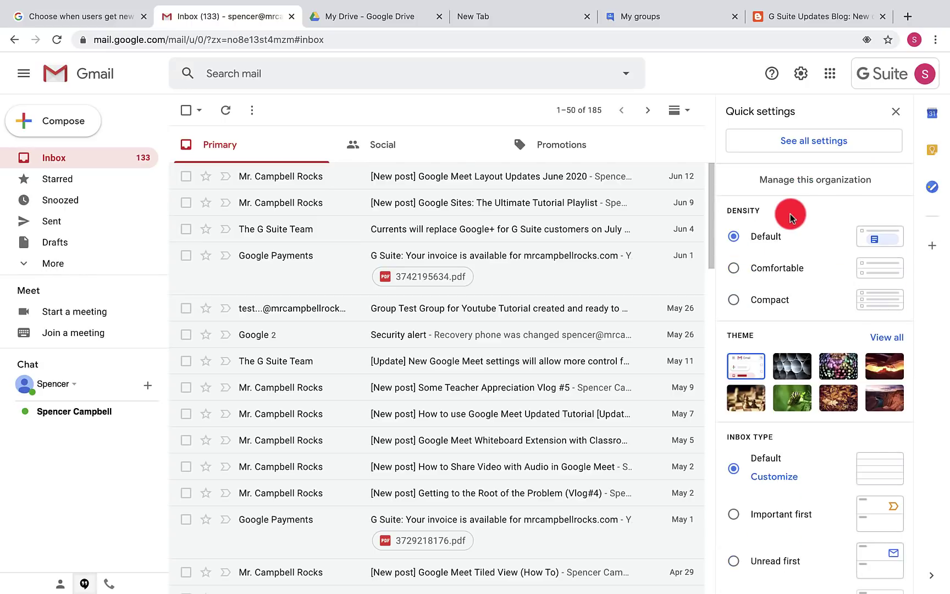
{"action": "left_click", "coordinate": [804, 142]}
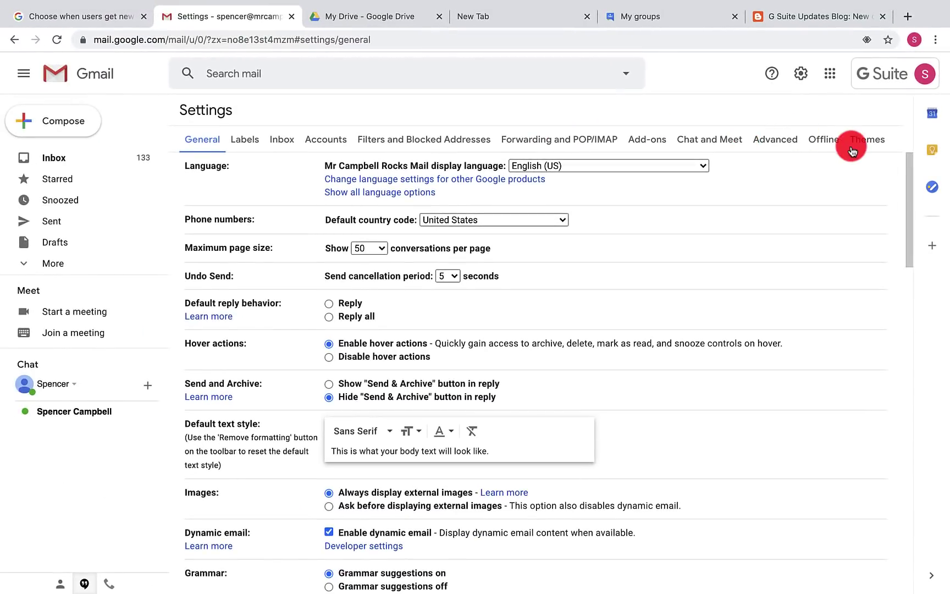
{"action": "scroll", "coordinate": [517, 258], "scroll_direction": "down", "scroll_amount": 15}
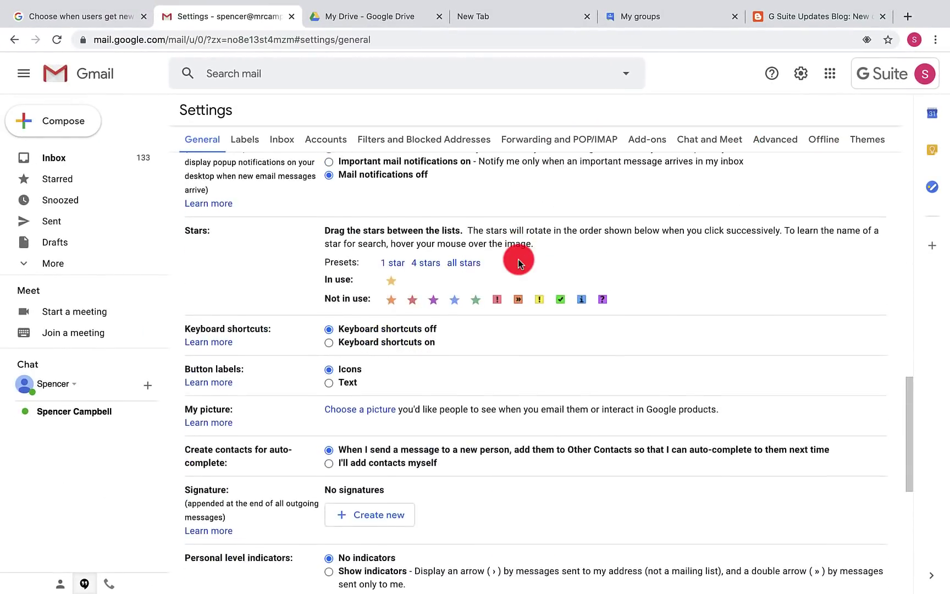
{"action": "scroll", "coordinate": [518, 259], "scroll_direction": "up", "scroll_amount": 15}
{"action": "scroll", "coordinate": [518, 259], "scroll_direction": "up", "scroll_amount": 1}
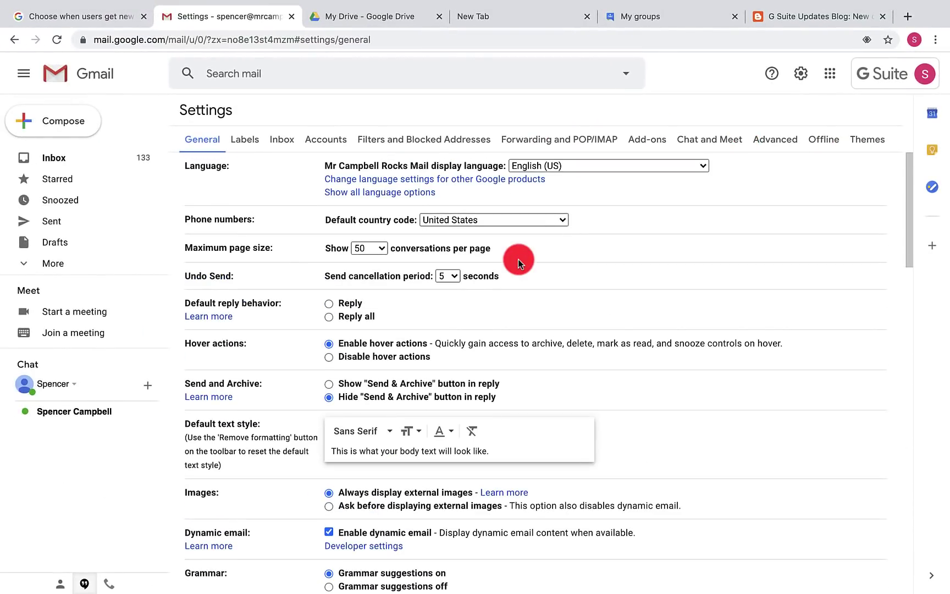